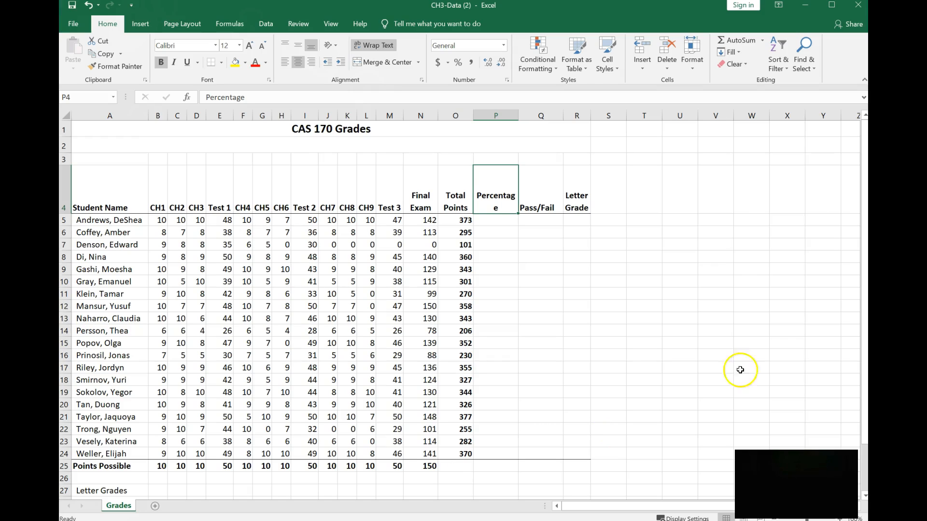
Total the Points Possible row in cell O25 with AutoSum over the range B25:N25
{"action": "left_click", "coordinate": [458, 467]}
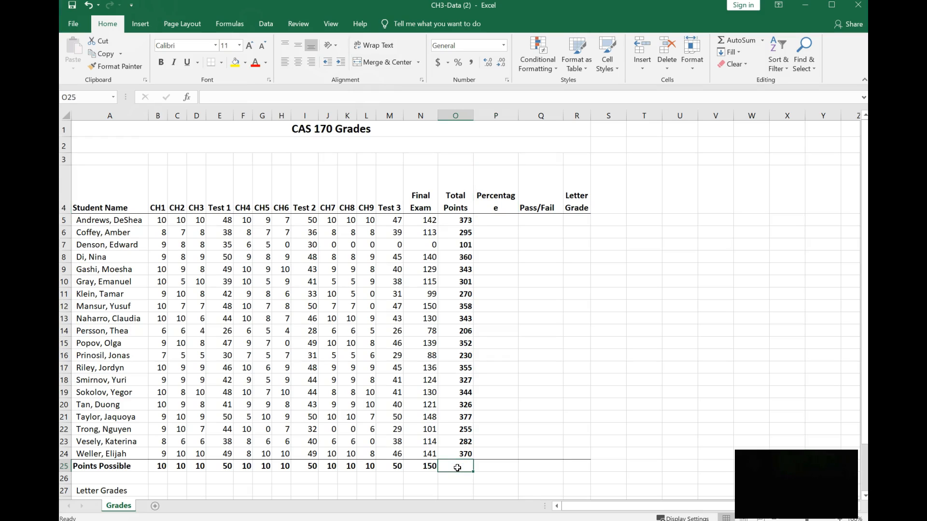
{"action": "left_click", "coordinate": [735, 43]}
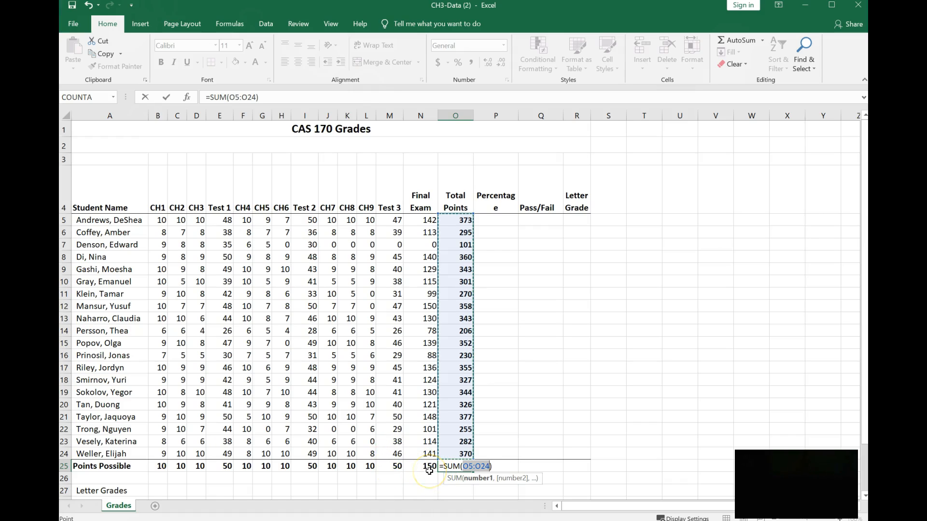
{"action": "left_click_drag", "start_coordinate": [154, 466], "coordinate": [412, 471]}
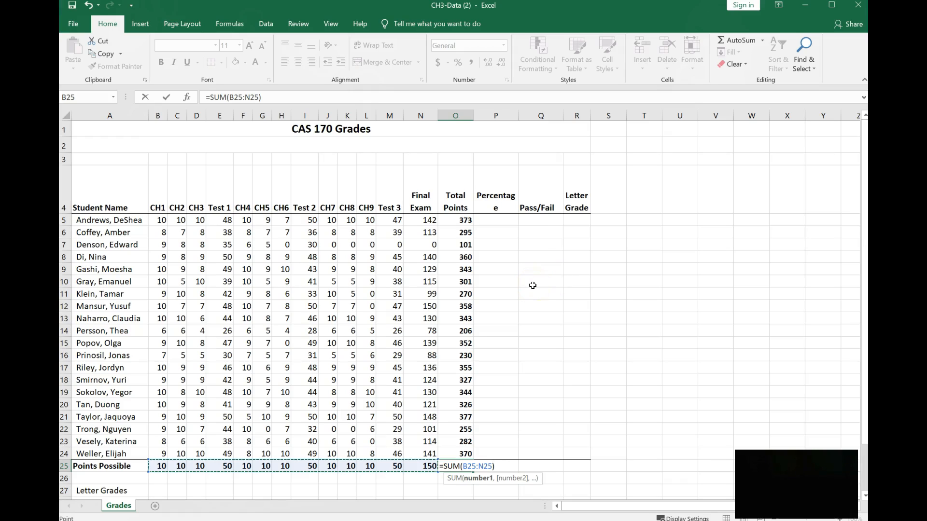
{"action": "key", "text": "Return"}
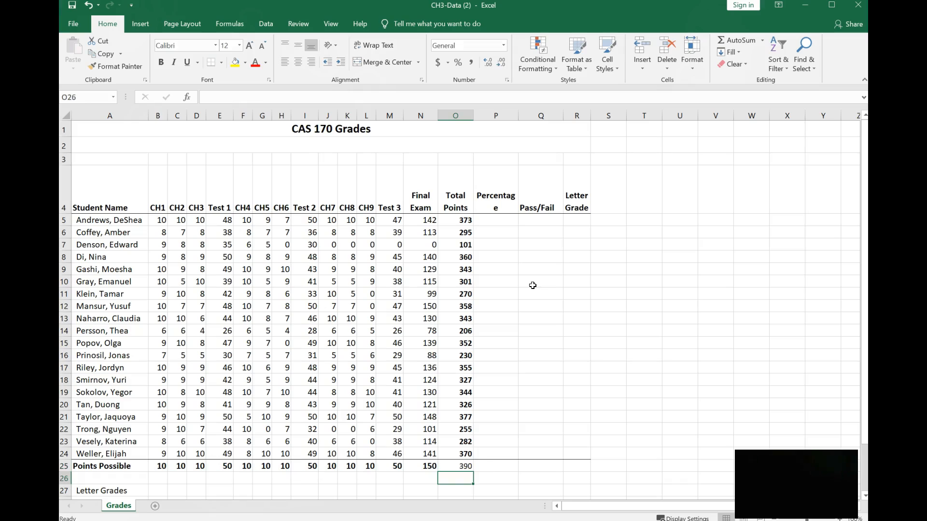
Enter the formula =373/390 in cell P5 as the first student's percentage
{"action": "left_click", "coordinate": [496, 223]}
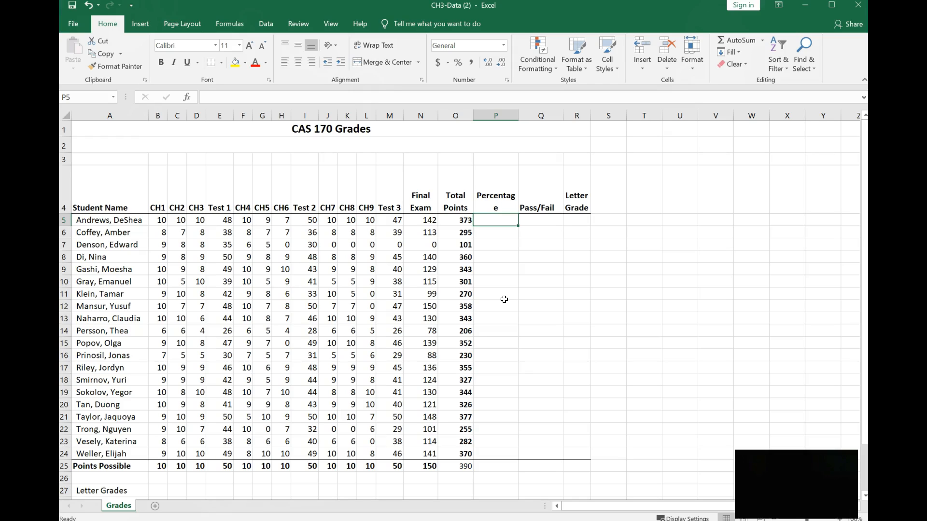
{"action": "type", "text": "="}
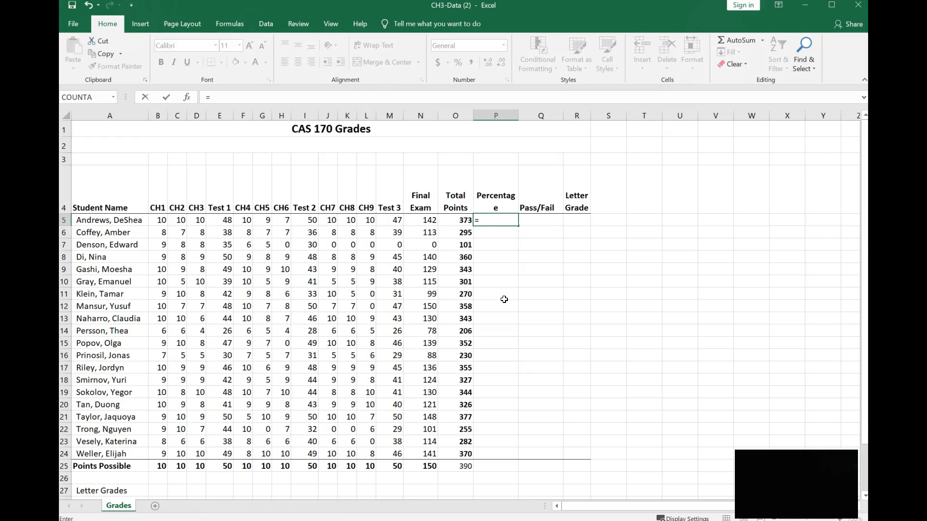
{"action": "type", "text": "373/390"}
{"action": "key", "text": "Return"}
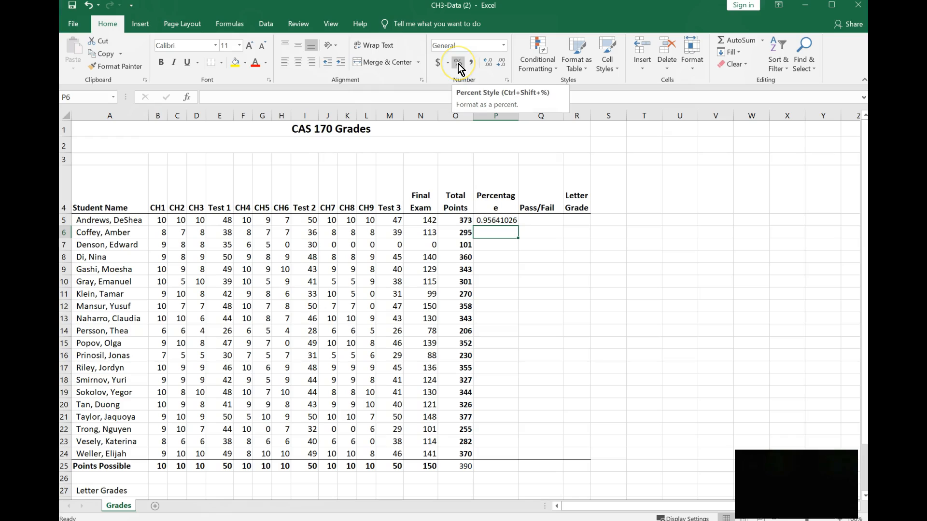
Try the Percent Style on cell P5, and undo both the formatting and the formula entry
{"action": "left_click", "coordinate": [494, 231]}
{"action": "left_click", "coordinate": [496, 221]}
{"action": "left_click", "coordinate": [454, 60]}
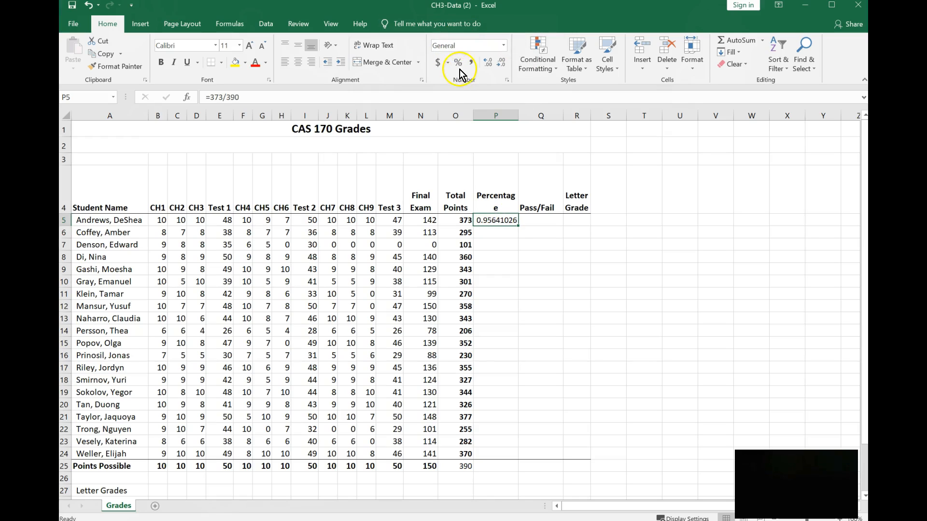
{"action": "left_click", "coordinate": [457, 61]}
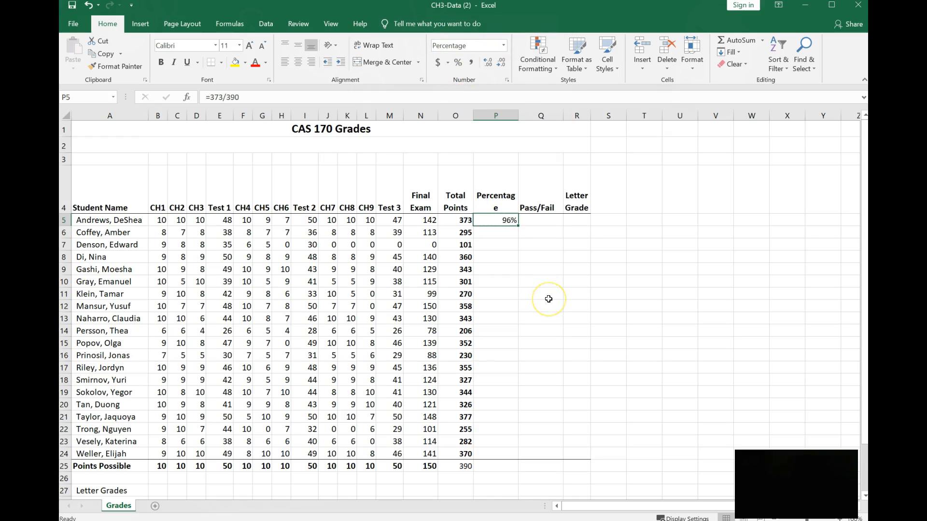
{"action": "left_click", "coordinate": [466, 66]}
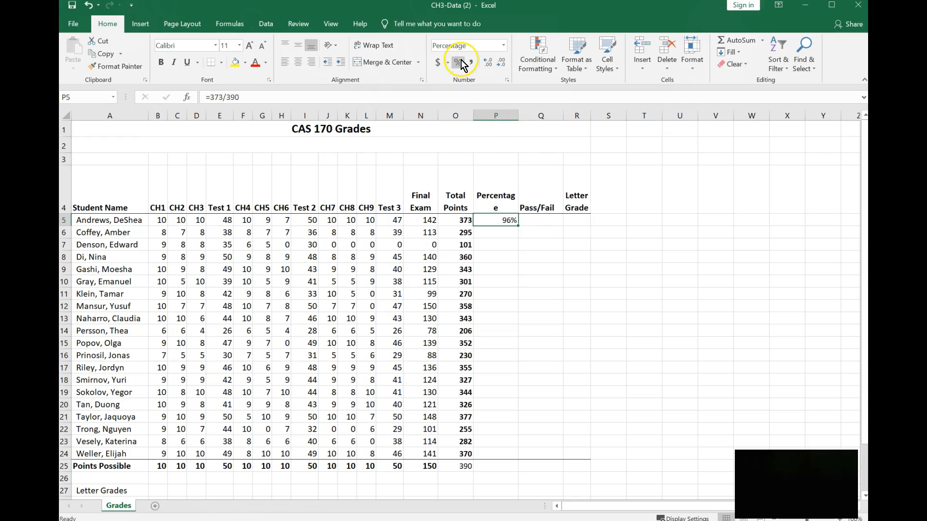
{"action": "left_click", "coordinate": [89, 6]}
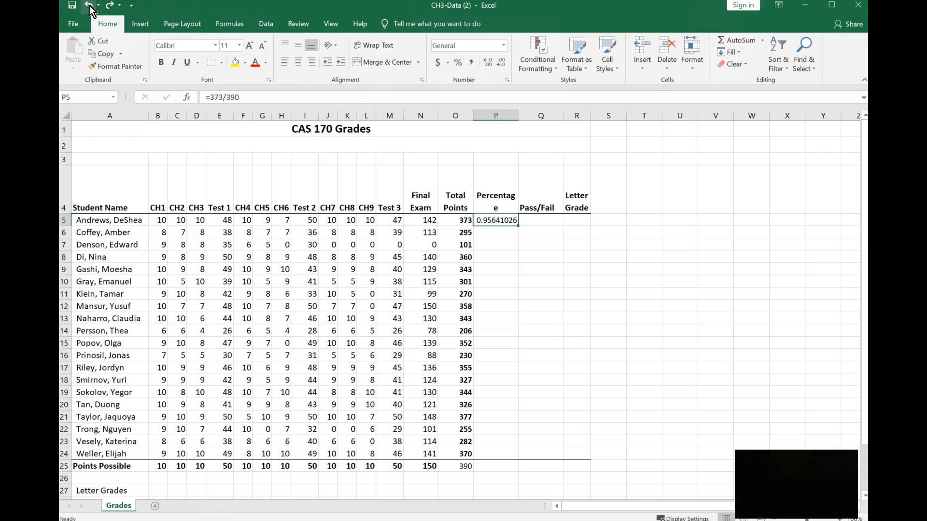
{"action": "left_click", "coordinate": [89, 6]}
Enter the formula =O5/O25 in cell P5 to divide the first student's total points by the points possible
{"action": "type", "text": "="}
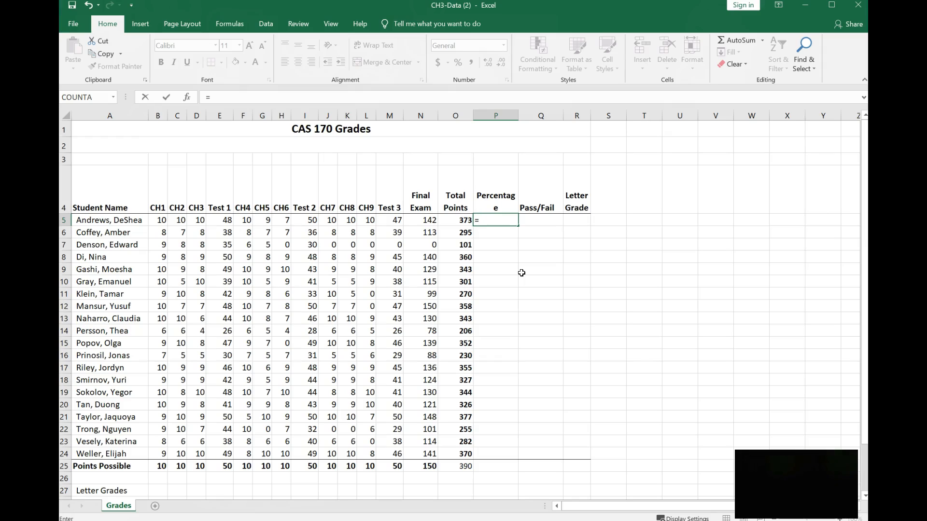
{"action": "left_click", "coordinate": [458, 223]}
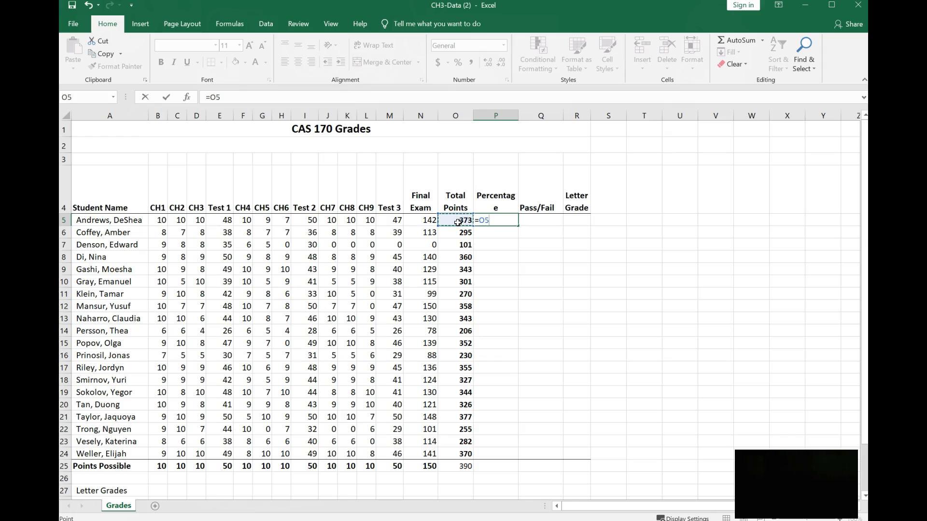
{"action": "type", "text": "/"}
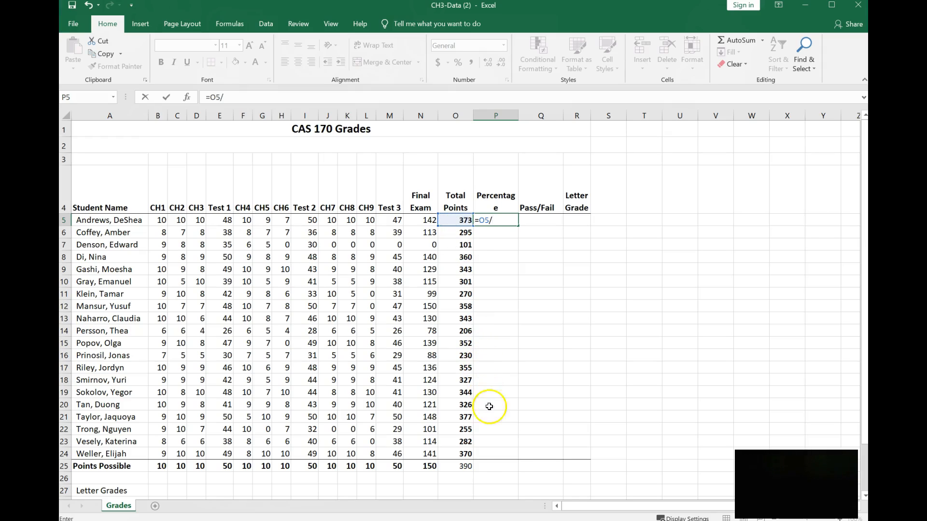
{"action": "left_click", "coordinate": [454, 467]}
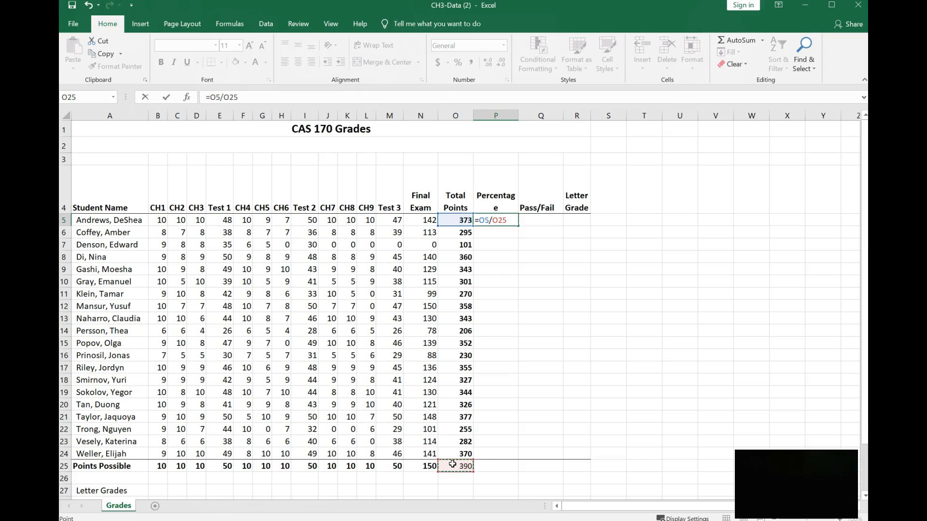
{"action": "key", "text": "Return"}
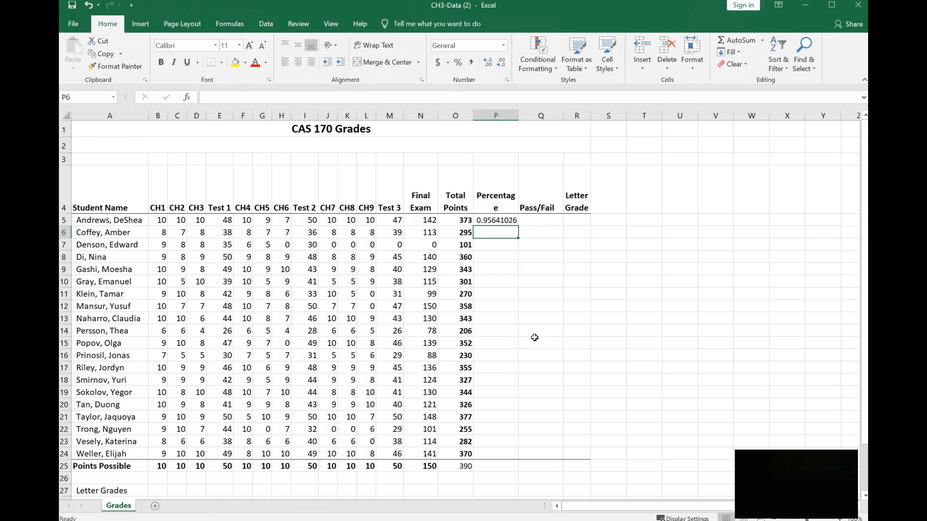
Try a Final Exam score of 147 in cell N5 to test the percentage formula, and undo the change
{"action": "left_click", "coordinate": [418, 224]}
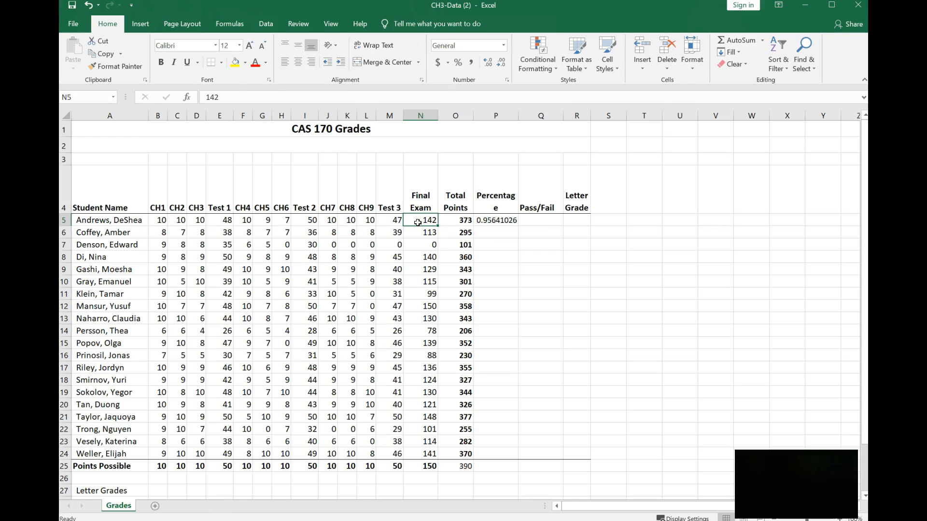
{"action": "type", "text": "147"}
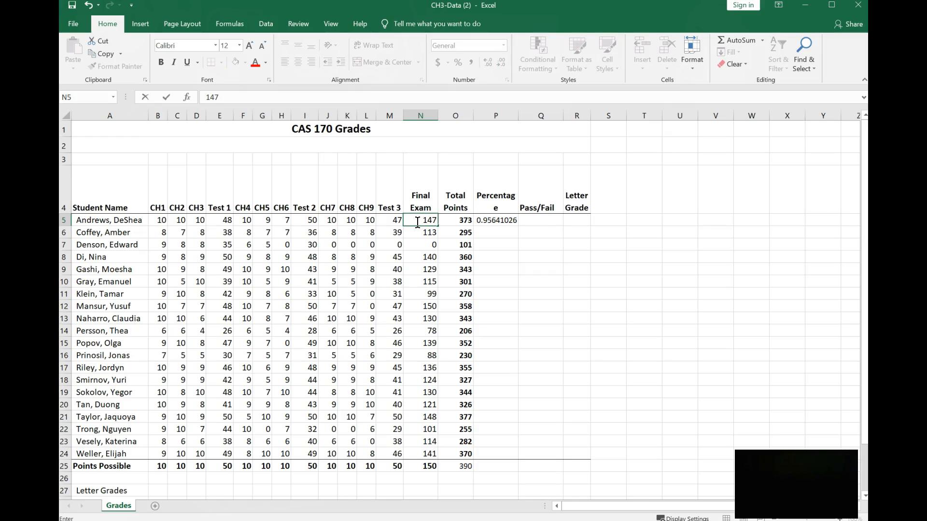
{"action": "key", "text": "Return"}
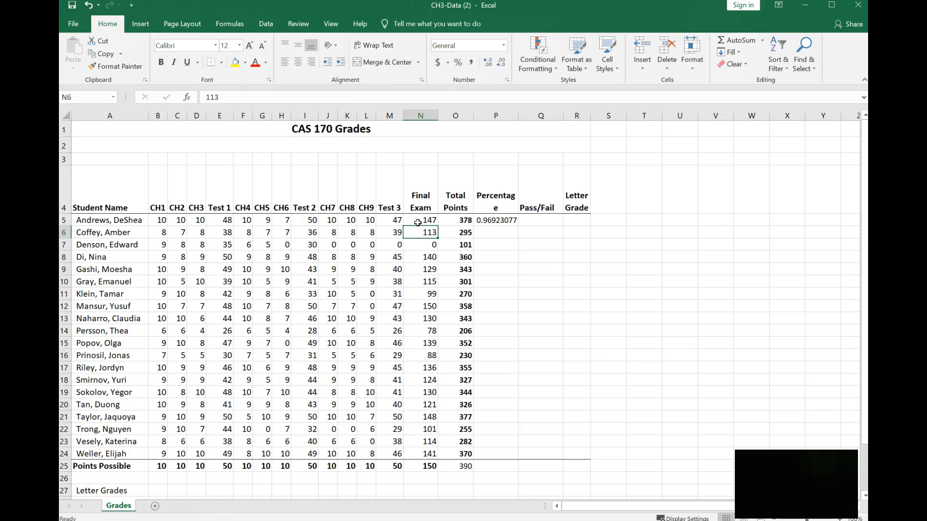
{"action": "left_click", "coordinate": [88, 8]}
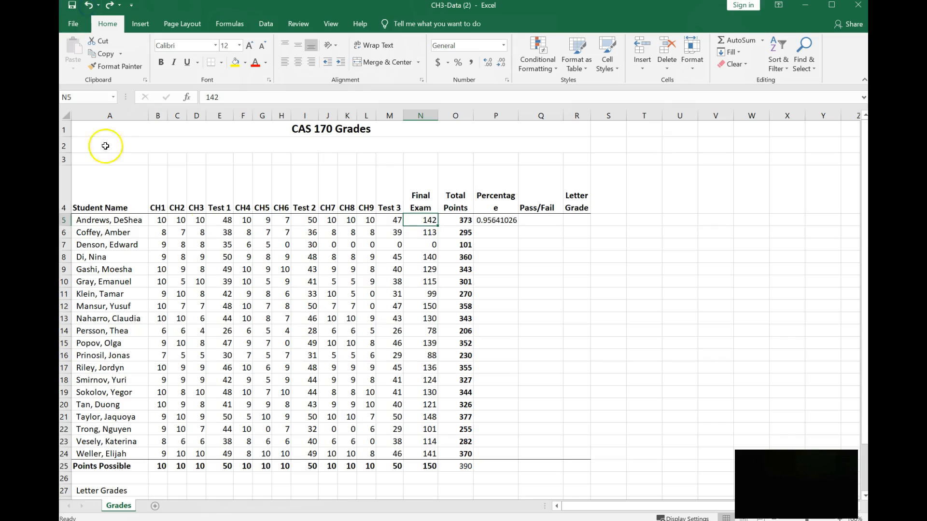
Fill the percentage formula from P5 down through P24 for all the students
{"action": "left_click", "coordinate": [494, 220]}
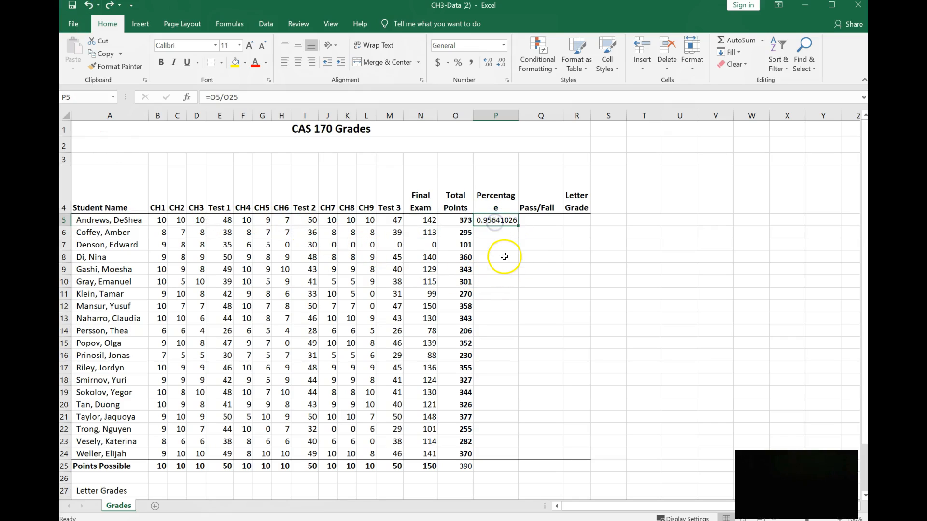
{"action": "double_click", "coordinate": [492, 218]}
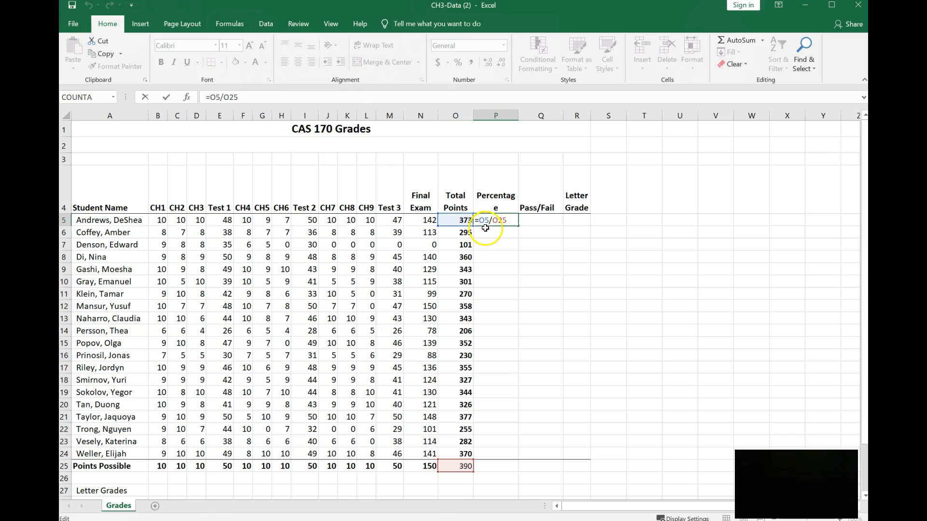
{"action": "left_click", "coordinate": [497, 244]}
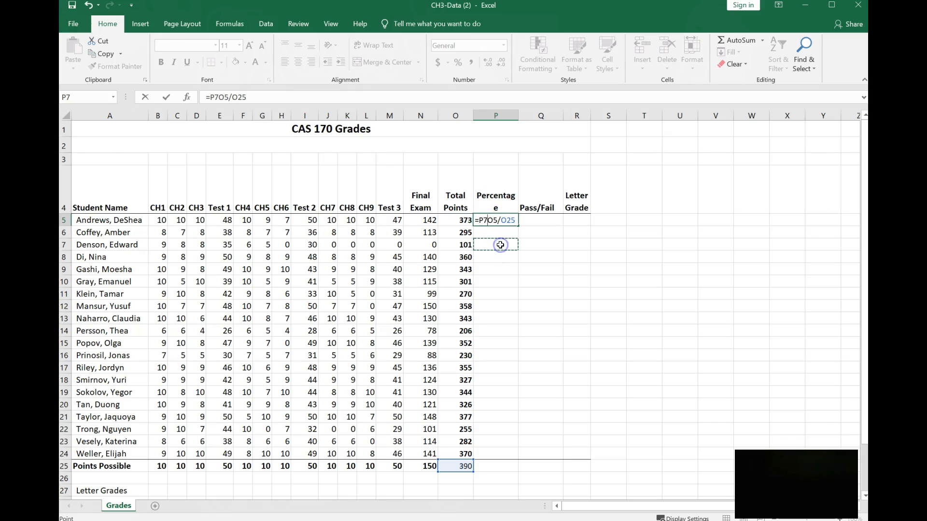
{"action": "key", "text": "Escape"}
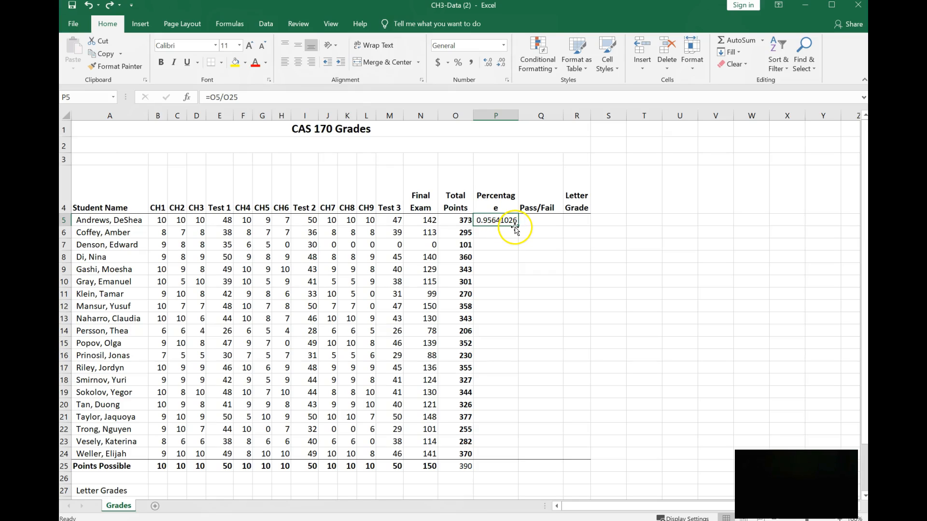
{"action": "left_click_drag", "start_coordinate": [518, 226], "coordinate": [498, 457]}
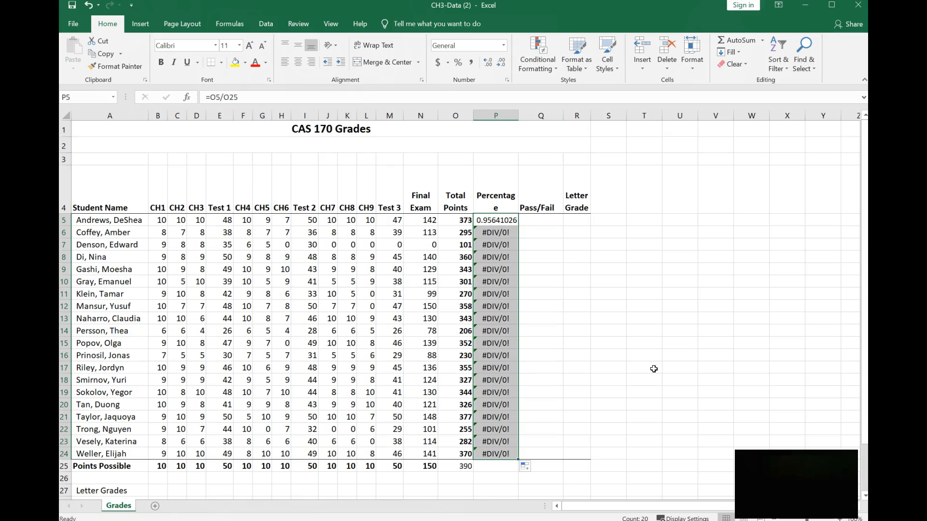
Examine the cell references in the formulas of P5, P6 and O25 to trace the division errors
{"action": "left_click", "coordinate": [497, 223]}
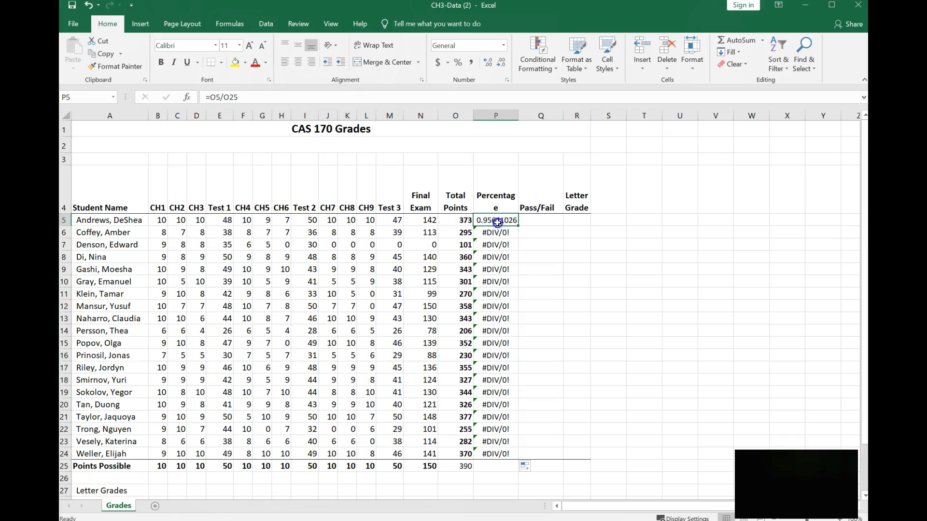
{"action": "double_click", "coordinate": [497, 223]}
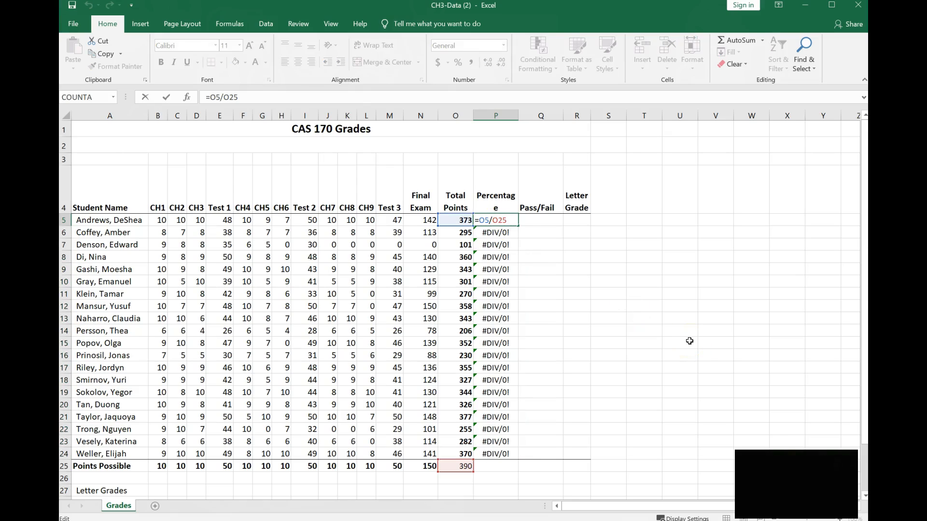
{"action": "key", "text": "Escape"}
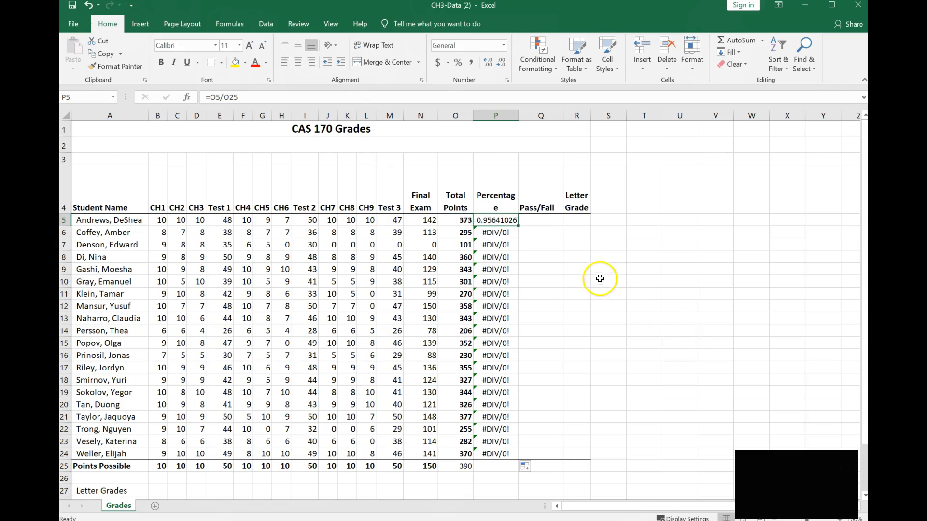
{"action": "double_click", "coordinate": [490, 234]}
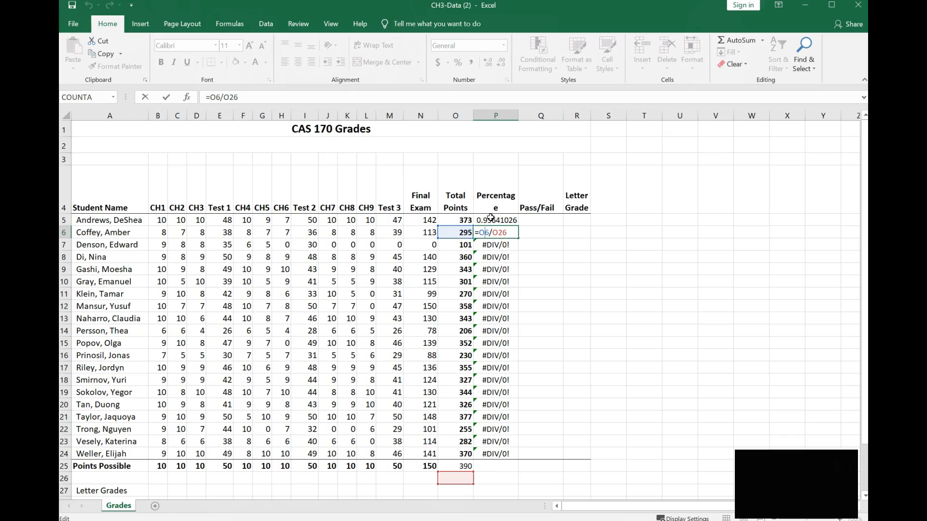
{"action": "key", "text": "Escape"}
{"action": "left_click", "coordinate": [490, 220]}
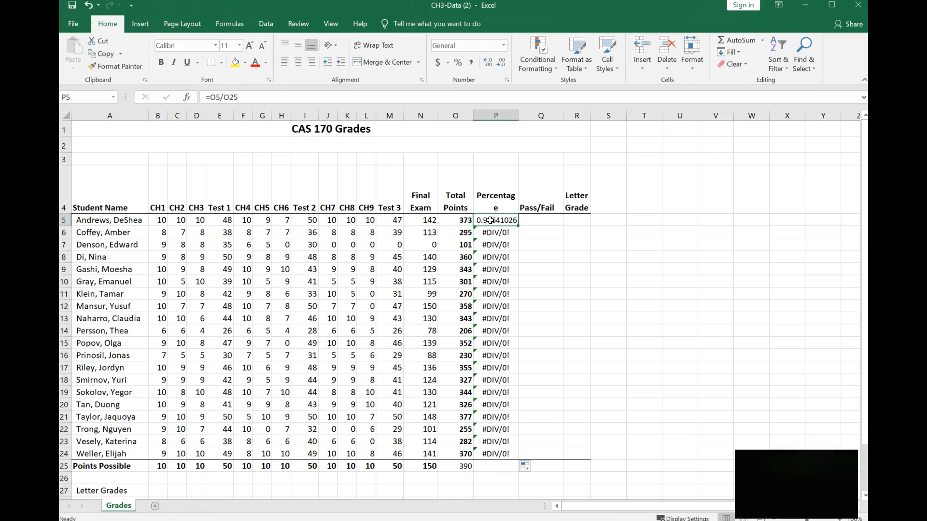
{"action": "left_click", "coordinate": [448, 467]}
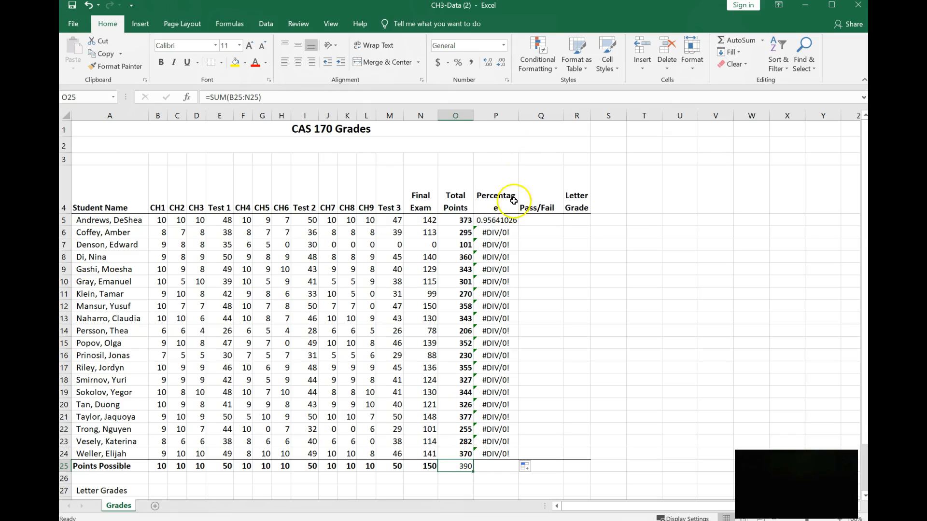
Make the O25 reference in P5's formula absolute so that it reads =O5/$O$25
{"action": "left_click", "coordinate": [502, 225]}
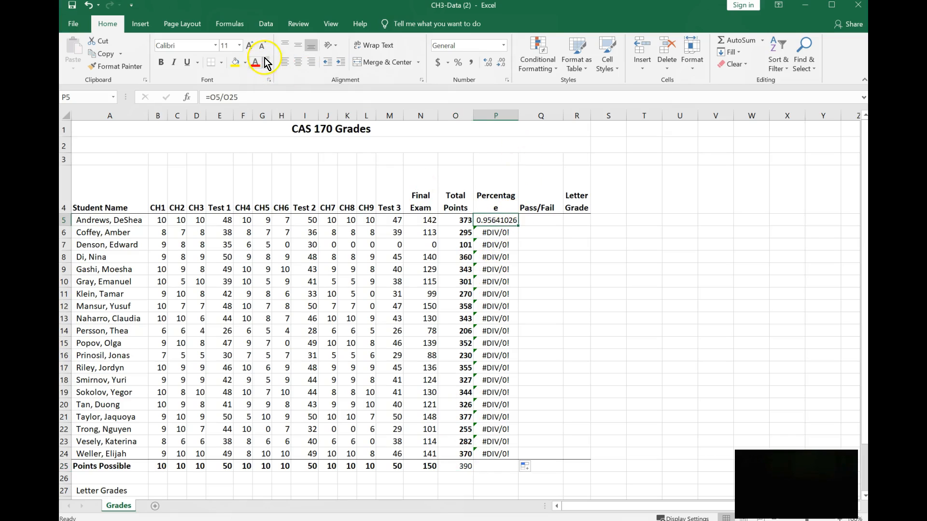
{"action": "double_click", "coordinate": [496, 222]}
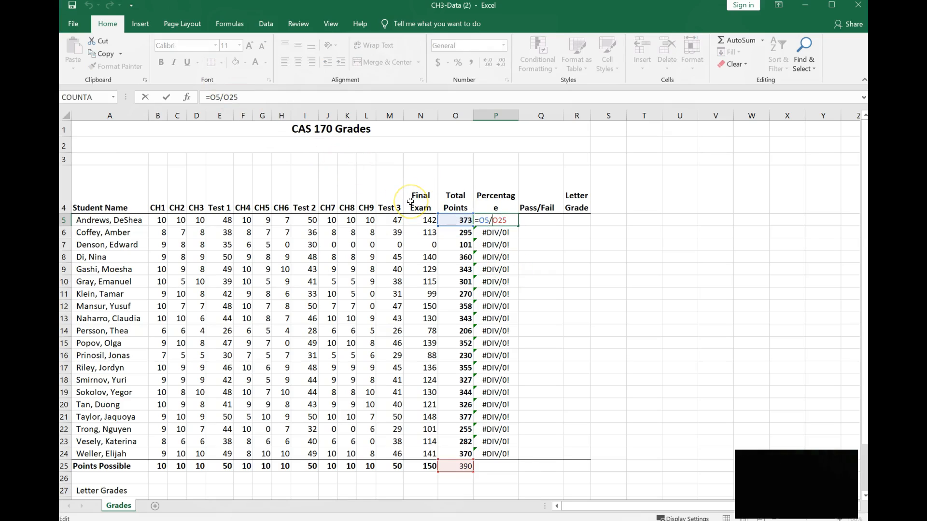
{"action": "key", "text": "F4"}
{"action": "double_click", "coordinate": [496, 221]}
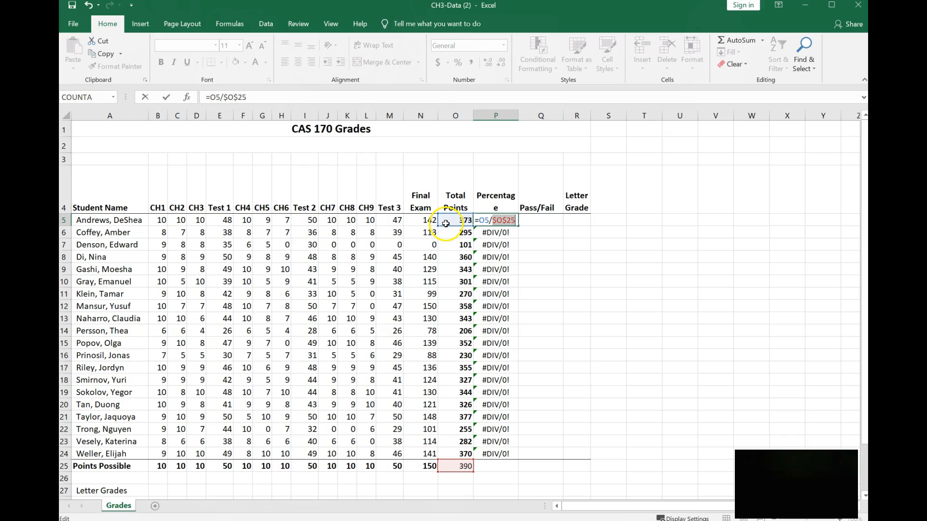
{"action": "left_click", "coordinate": [502, 220]}
{"action": "left_click", "coordinate": [503, 221]}
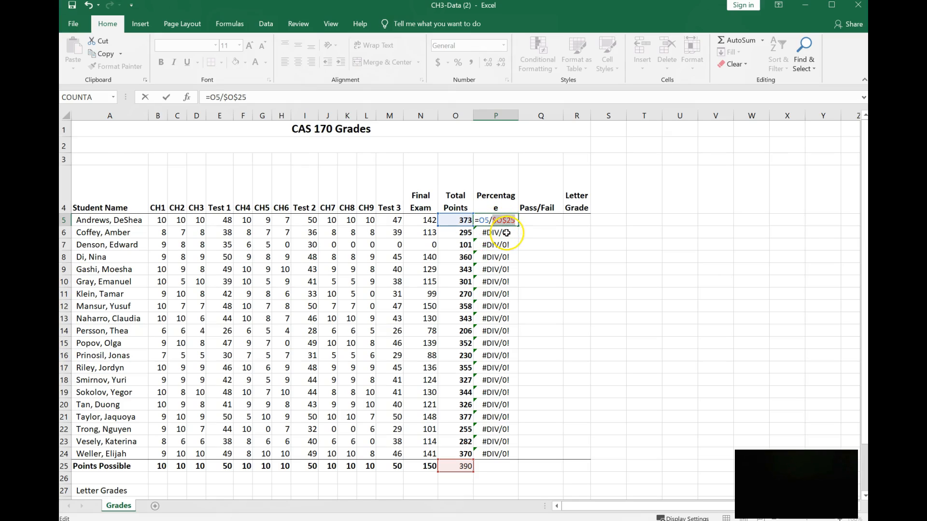
{"action": "left_click", "coordinate": [511, 218]}
{"action": "left_click_drag", "start_coordinate": [511, 218], "coordinate": [454, 471]}
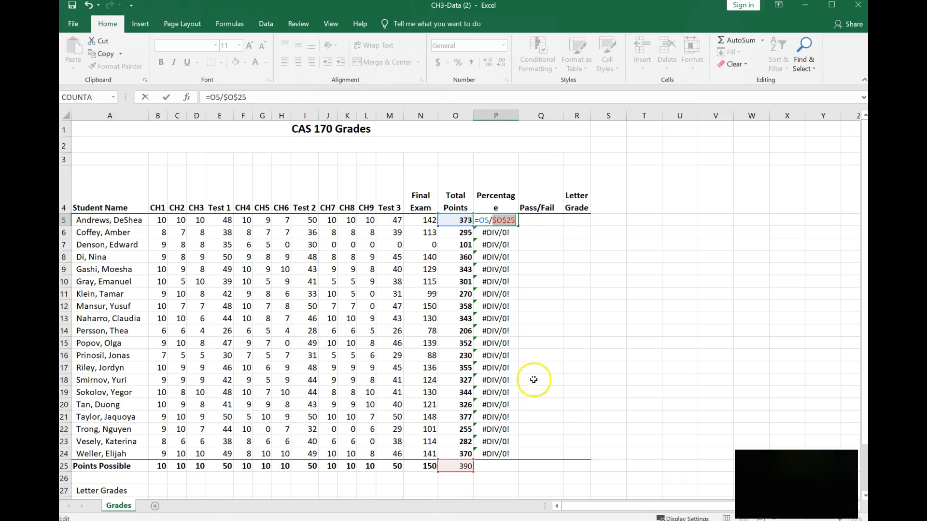
{"action": "key", "text": "Return"}
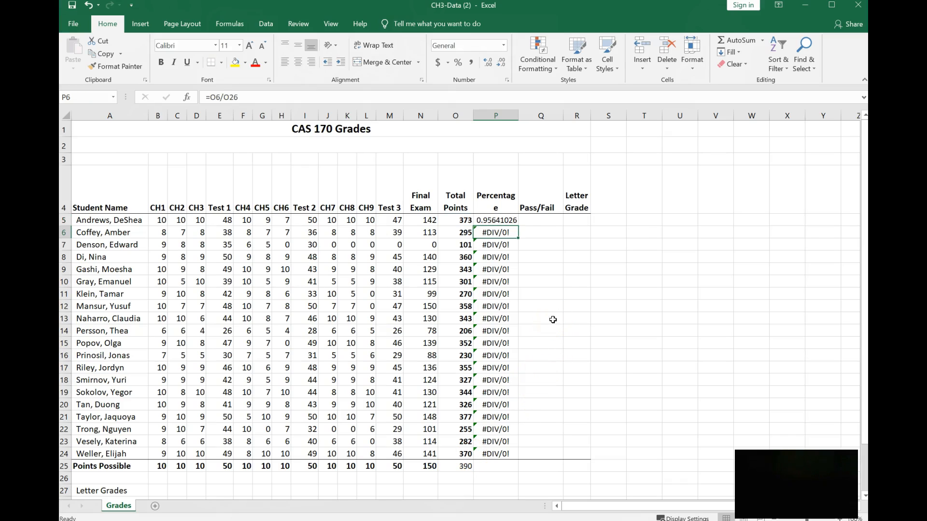
Fill the corrected percentage formula from P5 down through P24, replacing the faulty copies
{"action": "left_click", "coordinate": [511, 220]}
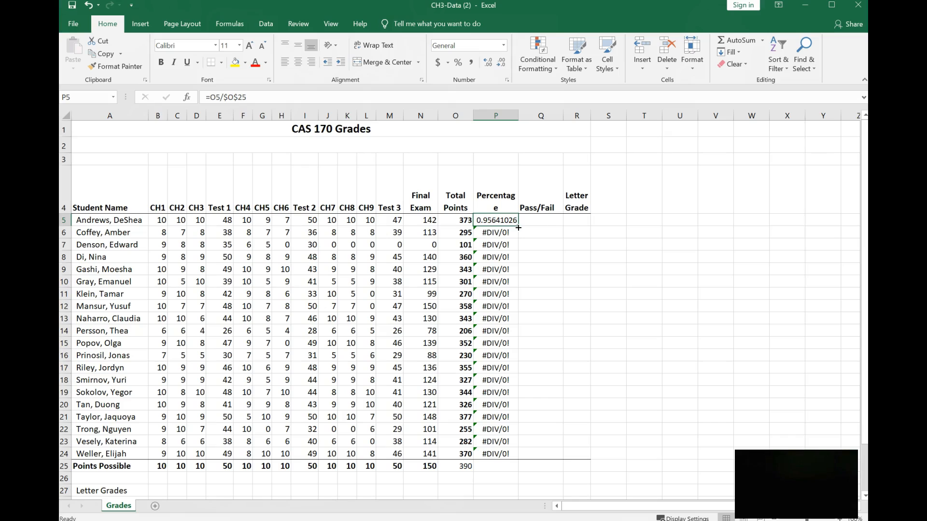
{"action": "left_click_drag", "start_coordinate": [518, 225], "coordinate": [505, 458]}
{"action": "left_click", "coordinate": [603, 353]}
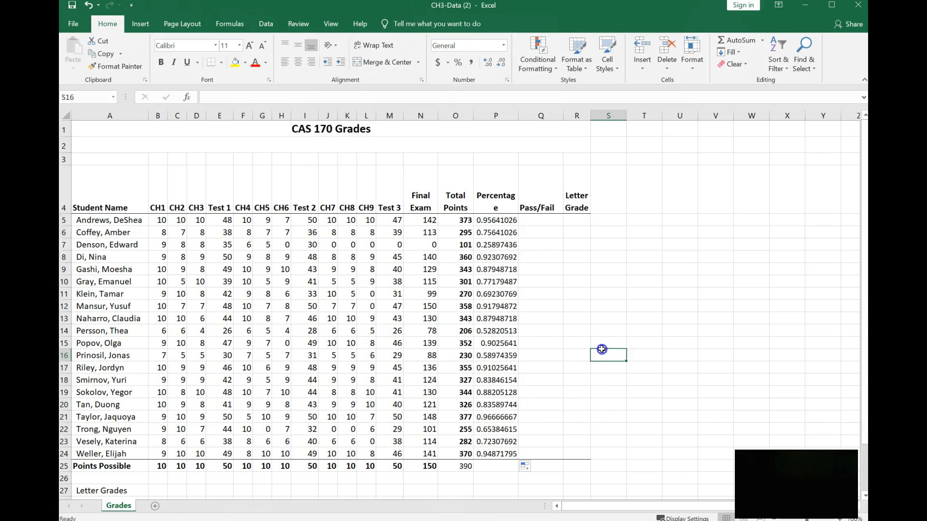
Examine the cell references in the formulas of P6 and P7 to check the absolute reference, leaving both unchanged
{"action": "double_click", "coordinate": [500, 233]}
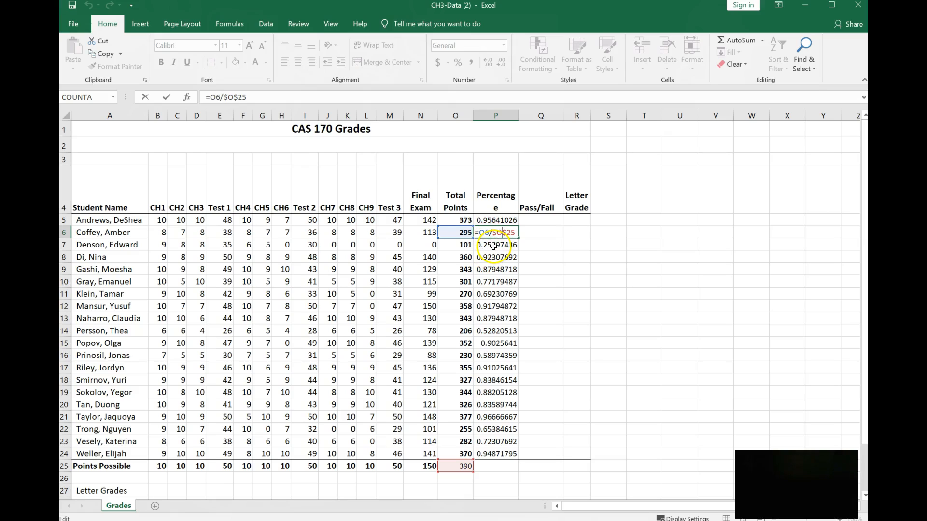
{"action": "left_click", "coordinate": [493, 246]}
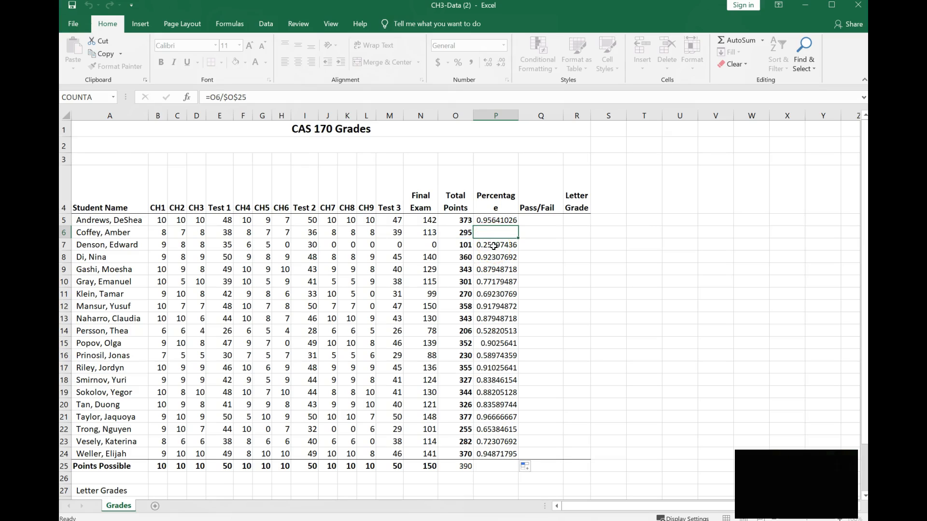
{"action": "double_click", "coordinate": [493, 246]}
{"action": "key", "text": "Escape"}
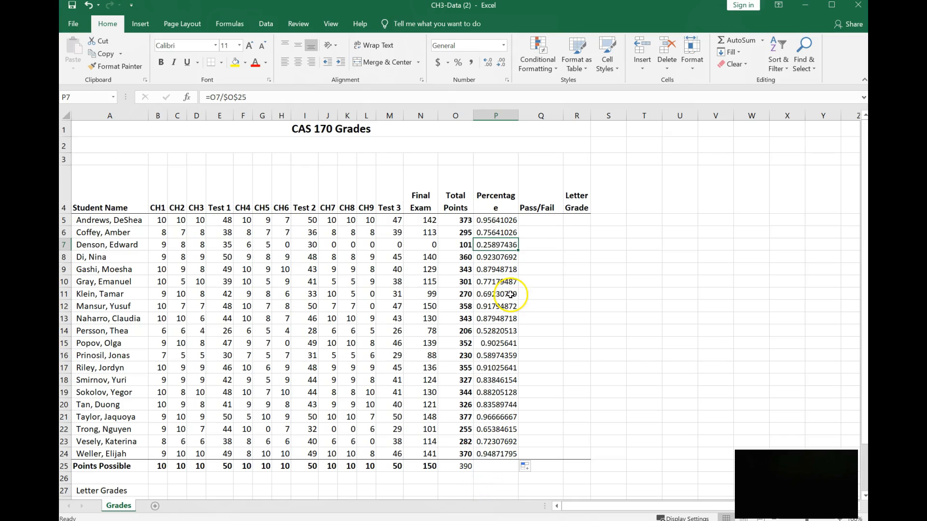
Format the values in P5:P24 as percentages
{"action": "left_click_drag", "start_coordinate": [507, 220], "coordinate": [505, 454]}
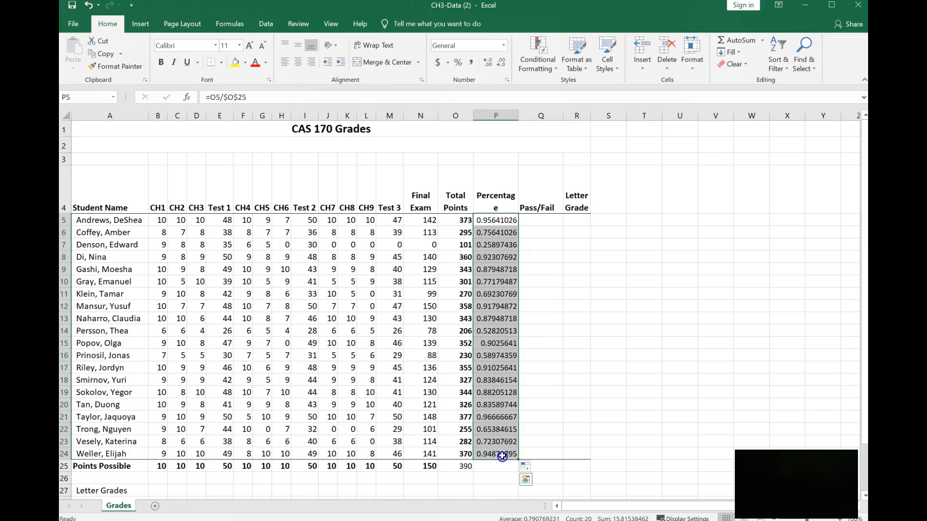
{"action": "left_click", "coordinate": [457, 68]}
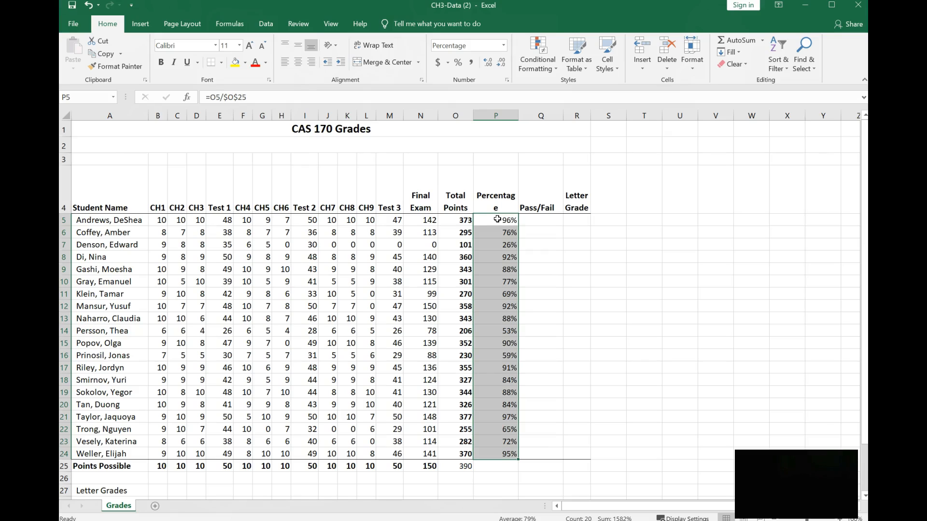
Try three decimal places on the percentages in P5:P24, and return them to whole percents
{"action": "left_click", "coordinate": [490, 62]}
{"action": "left_click", "coordinate": [489, 61]}
{"action": "left_click", "coordinate": [489, 62]}
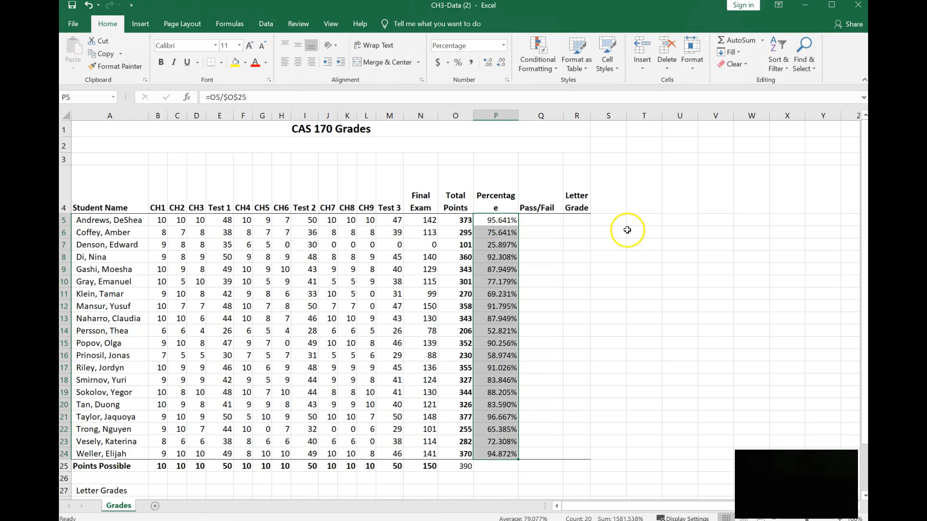
{"action": "left_click", "coordinate": [502, 62]}
{"action": "left_click", "coordinate": [503, 63]}
{"action": "left_click", "coordinate": [502, 63]}
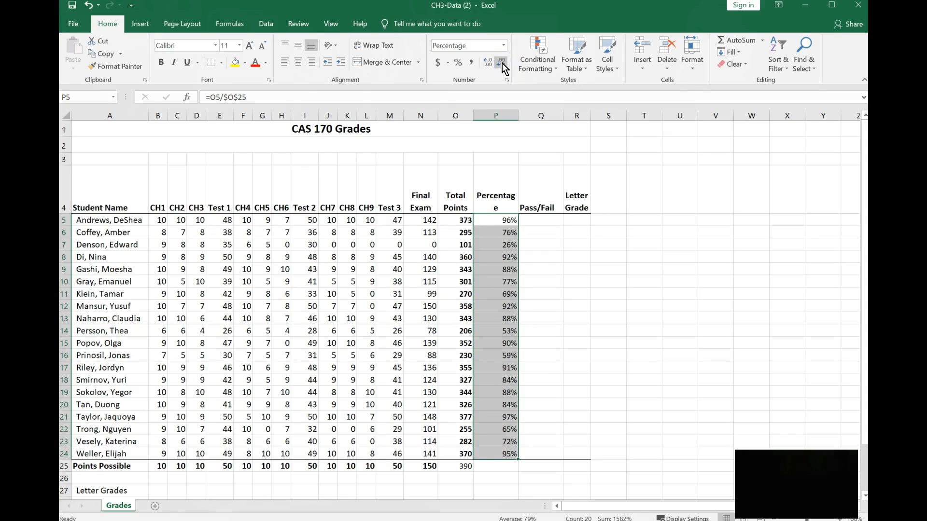